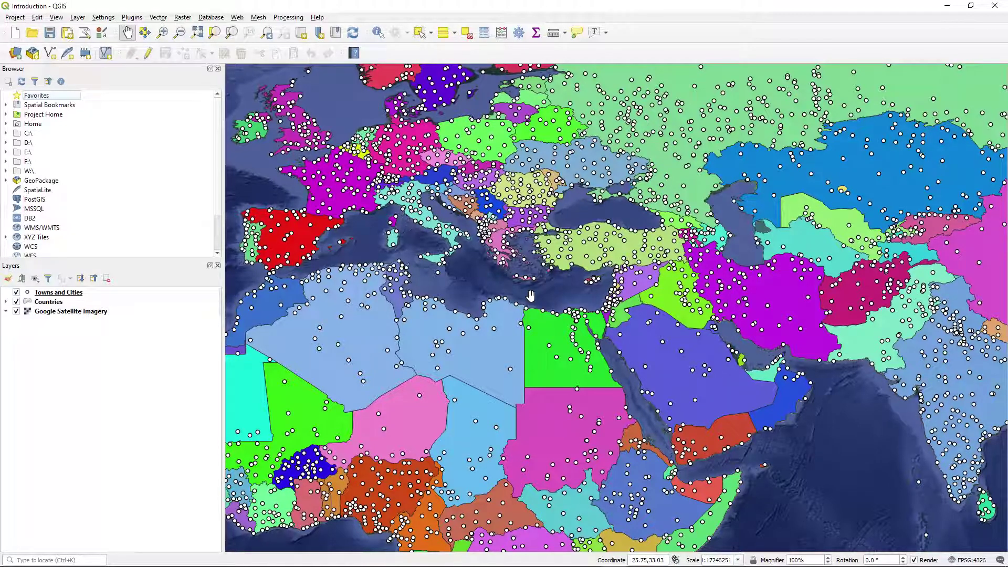
# Step: Review the QGIS version and build details in Help > About, then close it
pyautogui.click(317, 17)
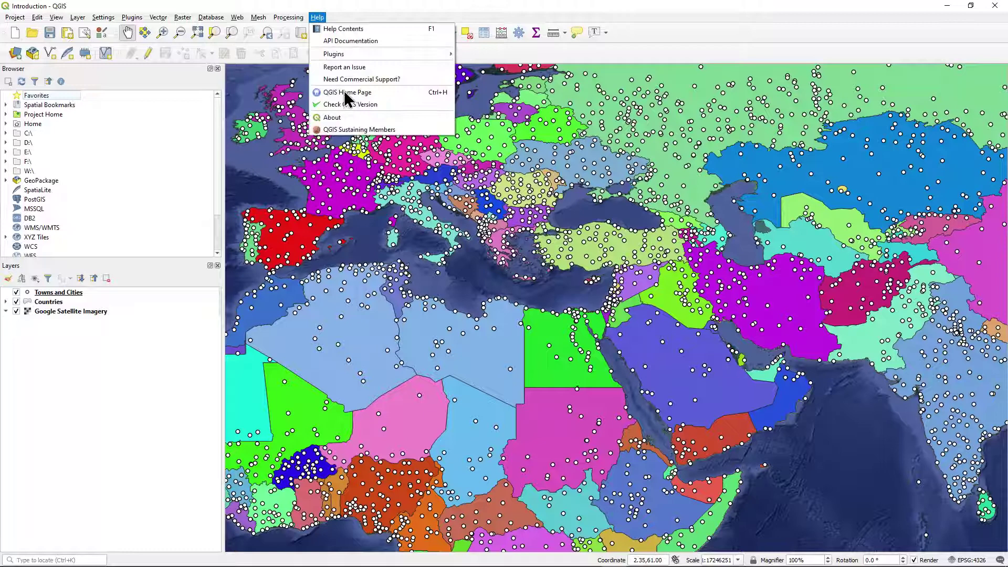
pyautogui.click(347, 119)
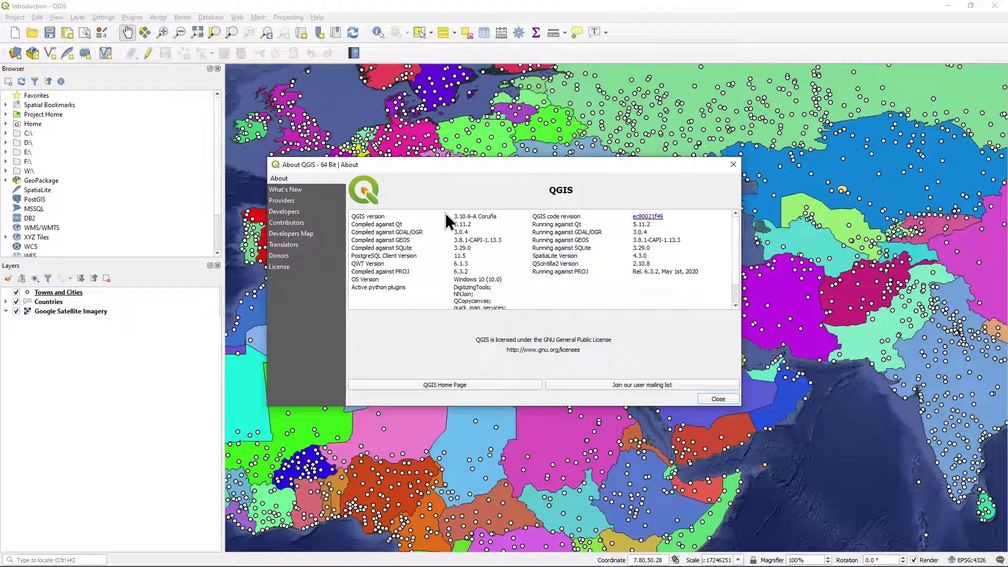
pyautogui.click(718, 398)
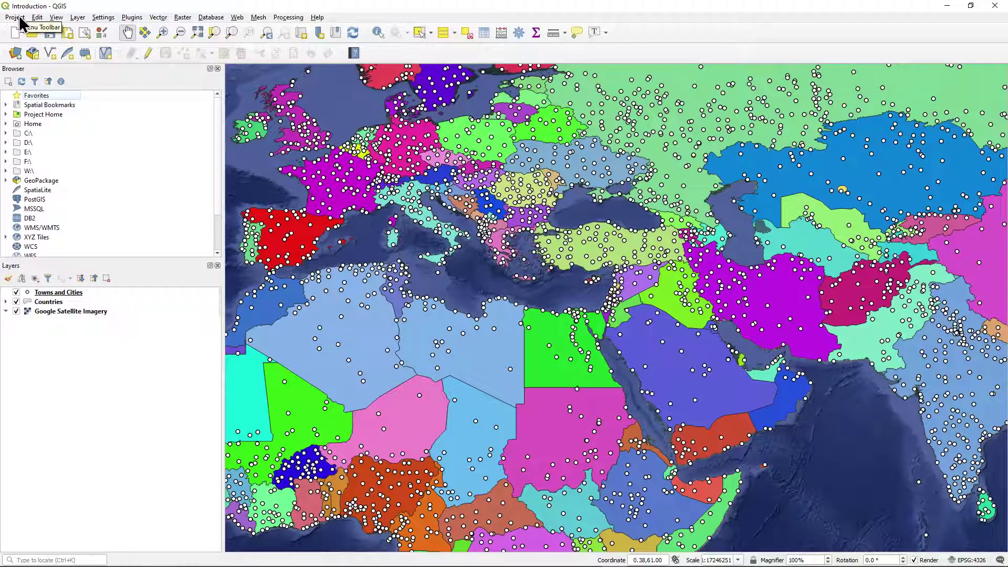
pyautogui.click(17, 17)
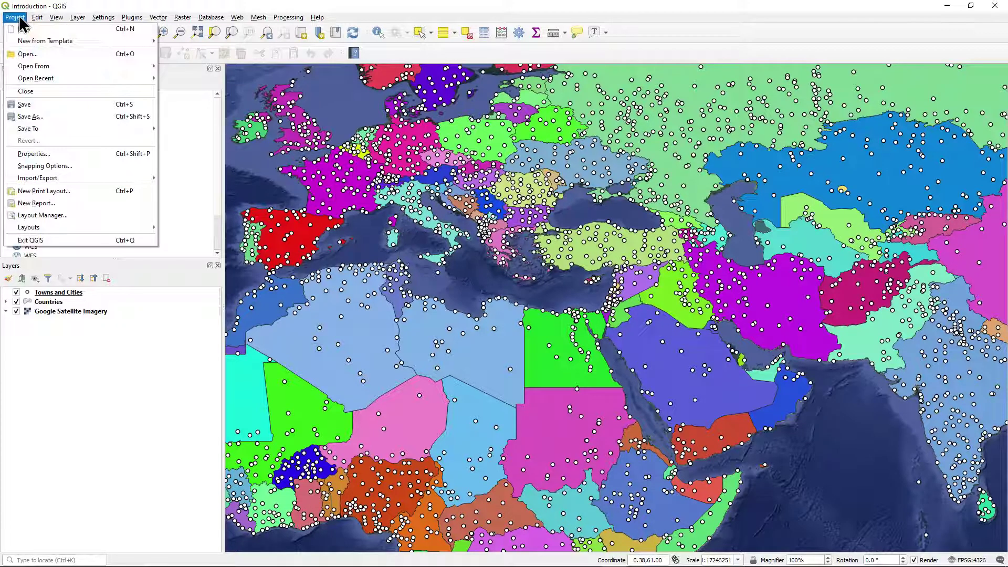
pyautogui.click(19, 16)
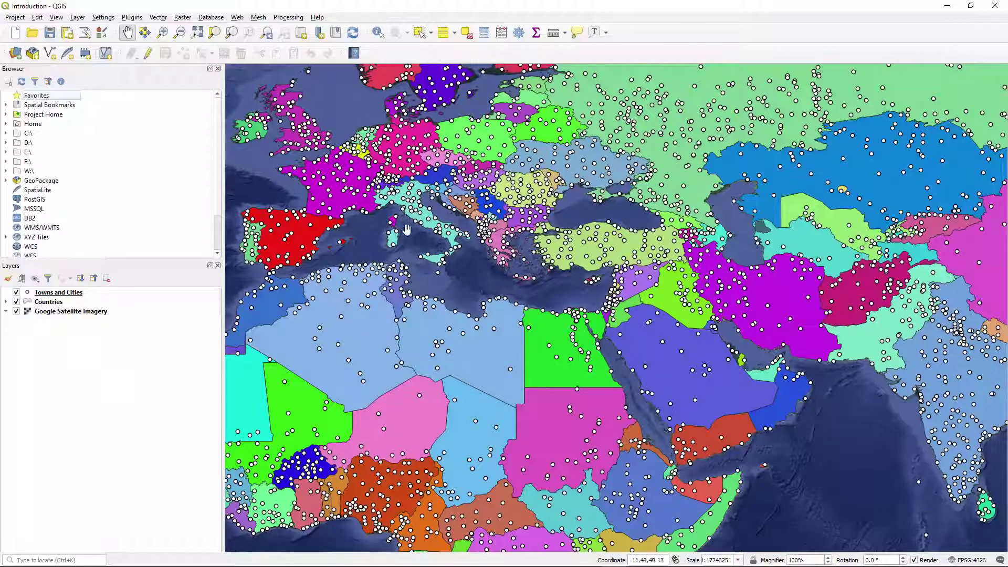
# Step: Open the Options dialog from the Settings menu
pyautogui.click(104, 17)
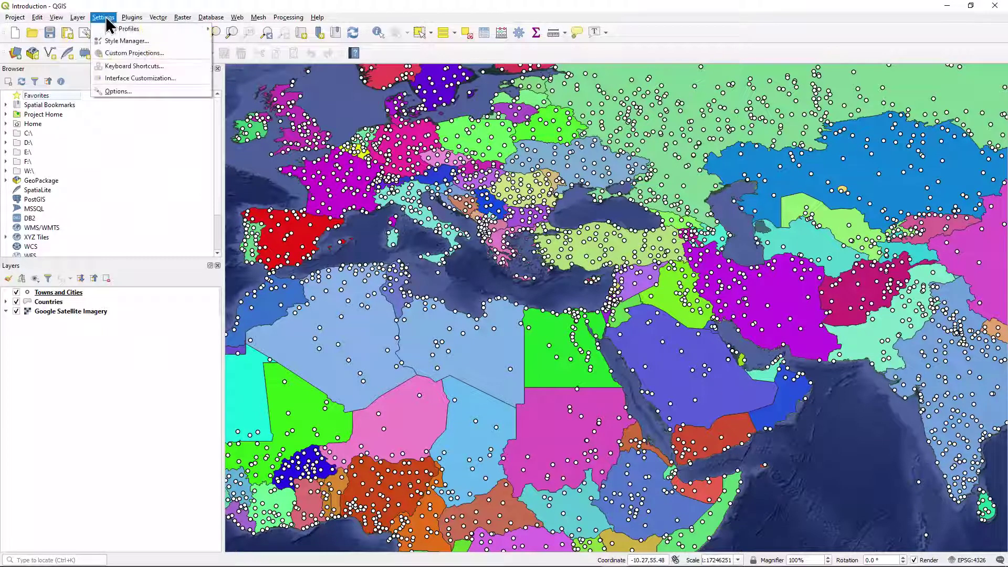
pyautogui.click(147, 93)
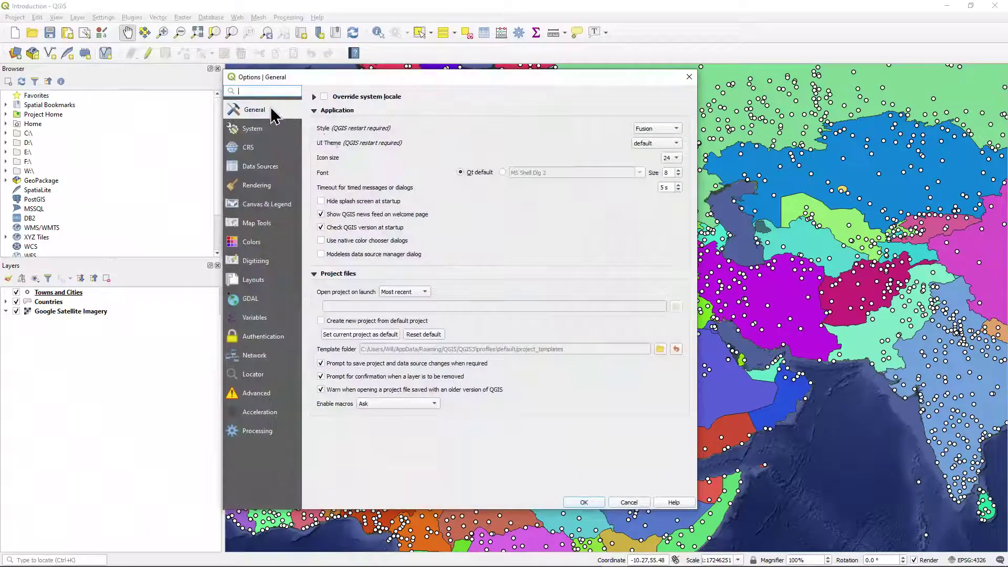
# Step: Enable Override system locale and choose Arabic as the User Interface Translation
pyautogui.click(323, 96)
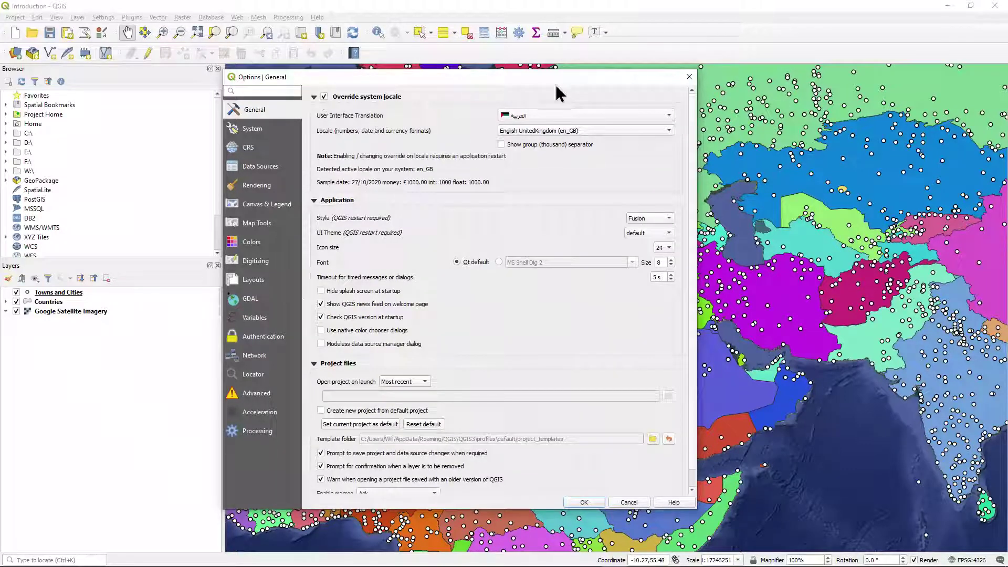
pyautogui.click(573, 116)
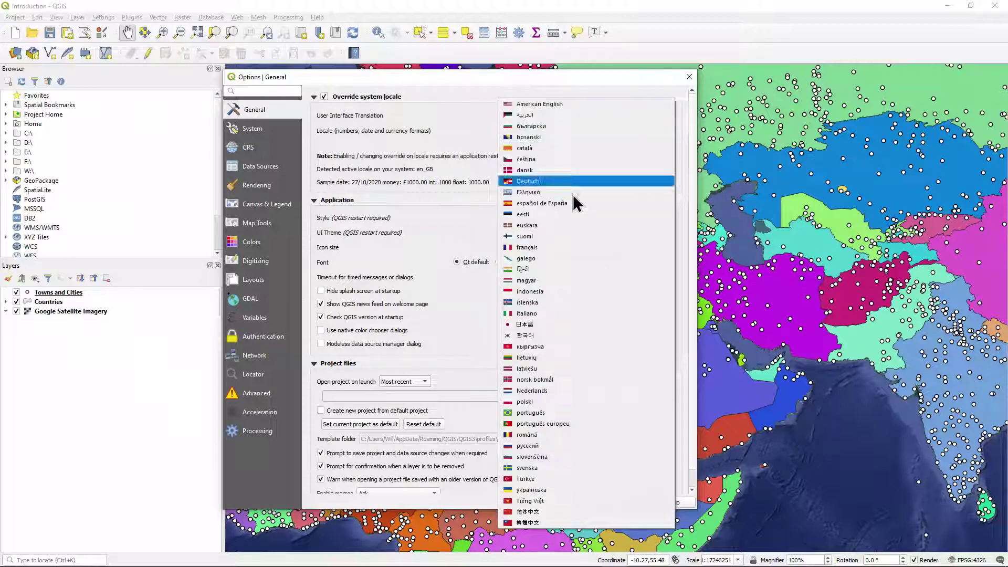
pyautogui.click(545, 118)
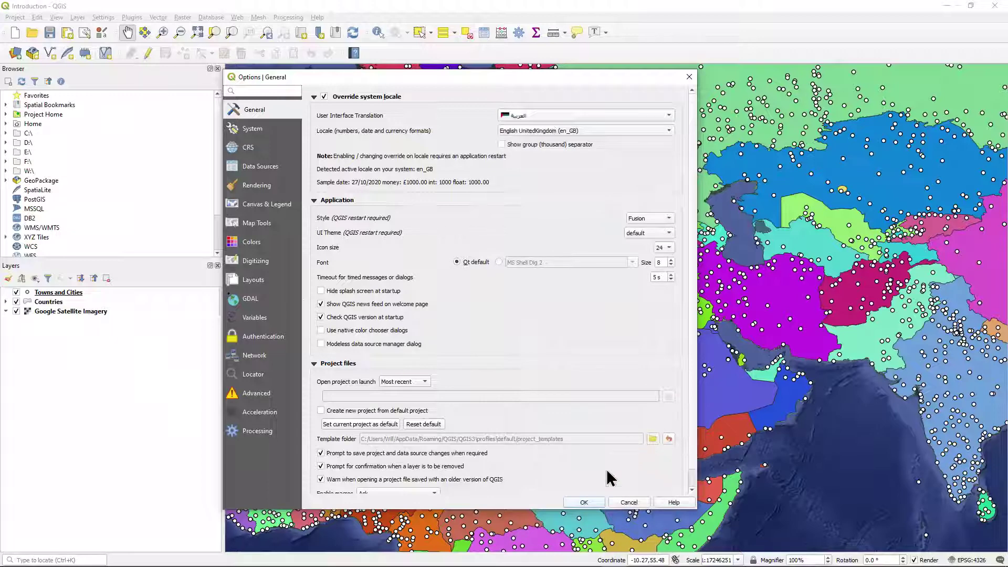
# Step: Confirm the Options dialog to save the Arabic locale override
pyautogui.click(588, 502)
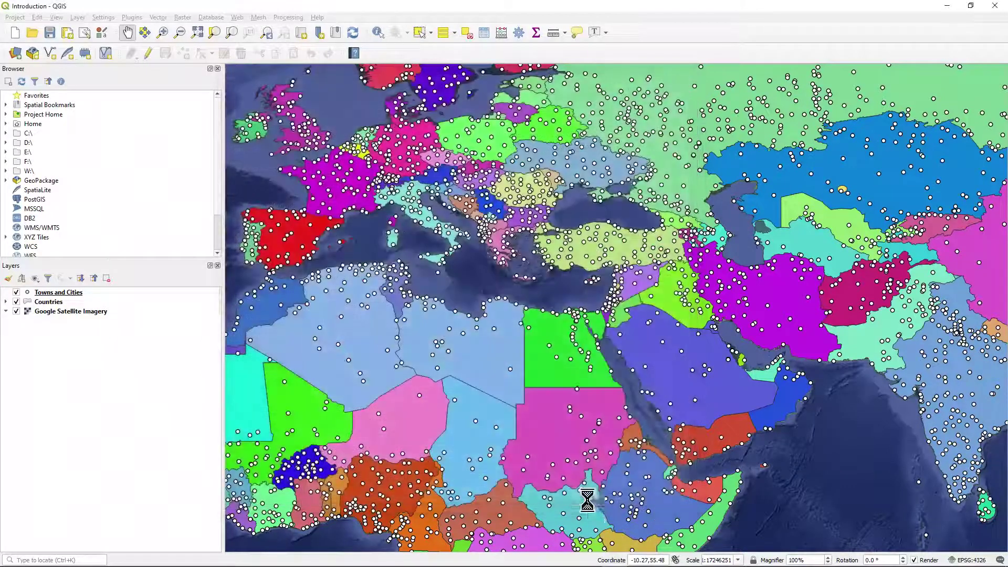